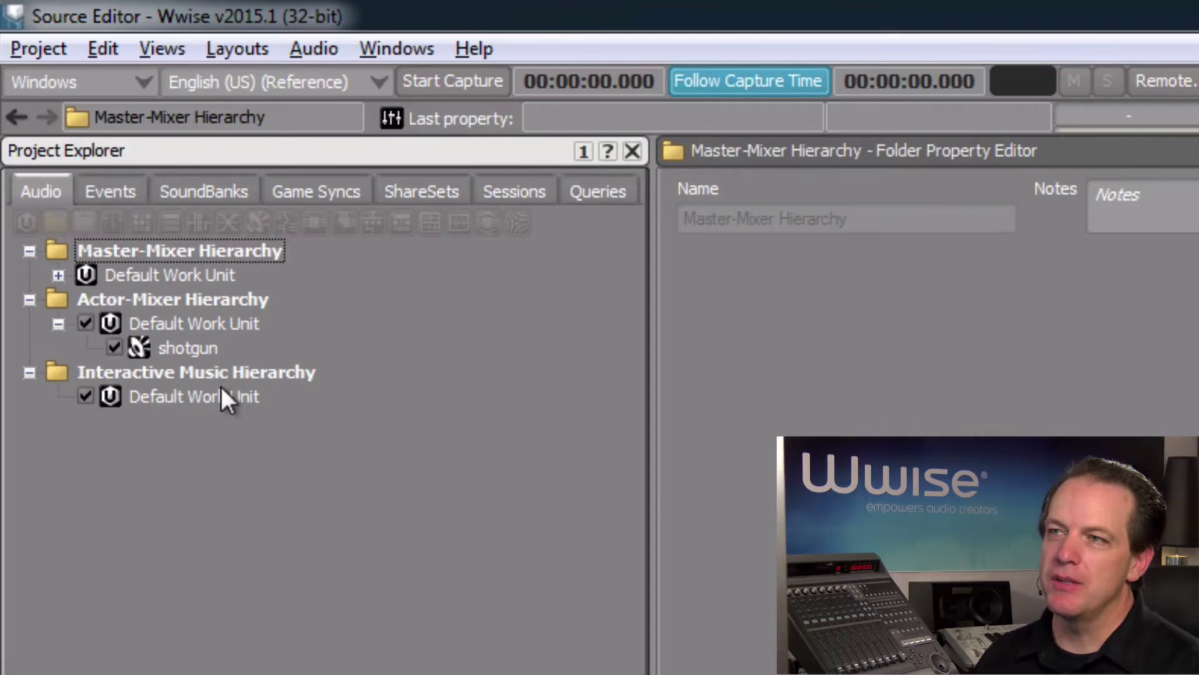
Step: Select the shotgun sound in the Actor-Mixer Hierarchy to show its properties
left_click(178, 344)
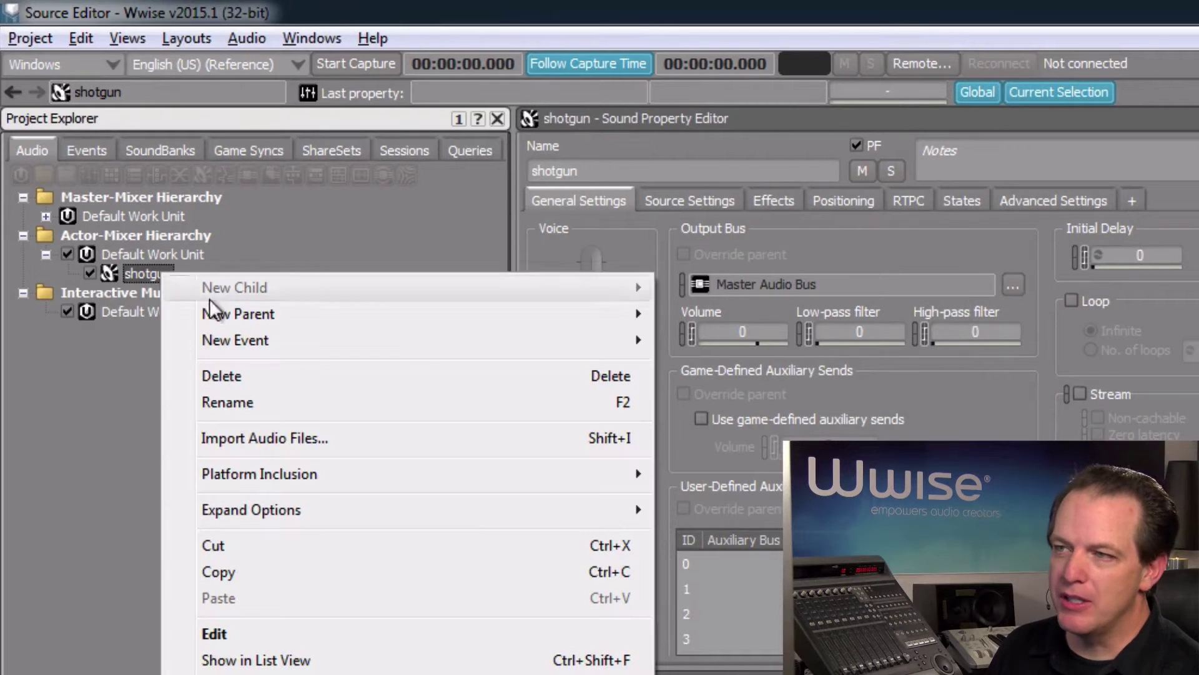
Step: Copy the shotgun sound, paste it into Default Work Unit as shotgun_01, and inspect it
left_click(244, 573)
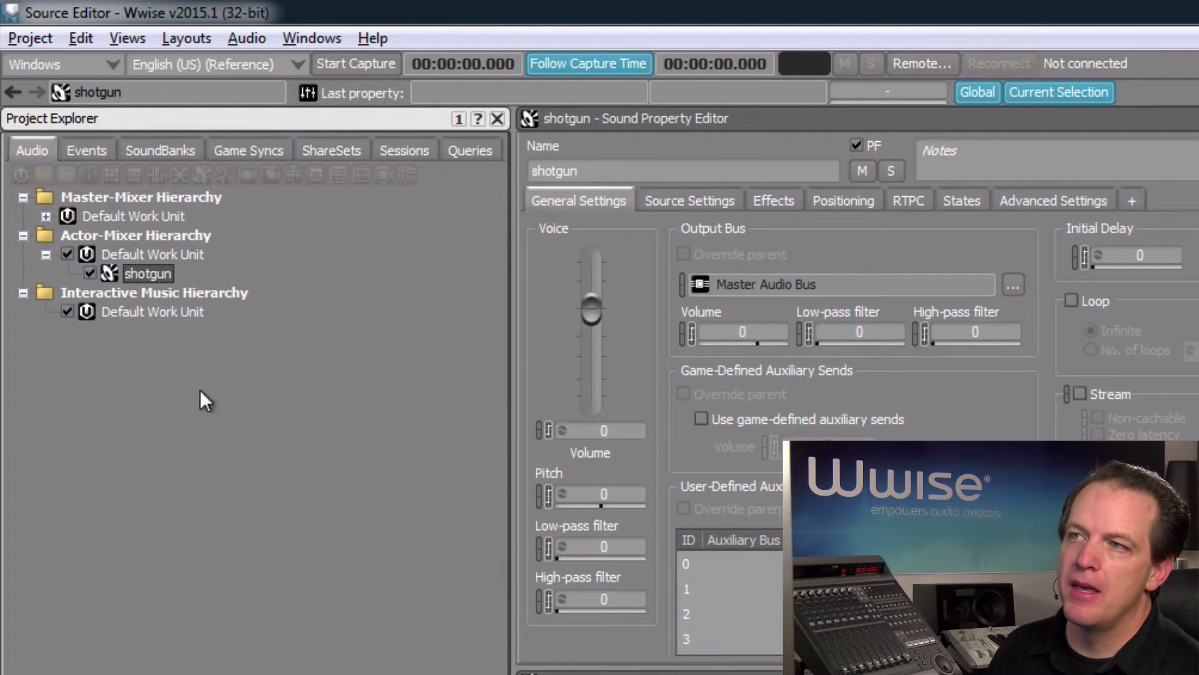
left_click(149, 253)
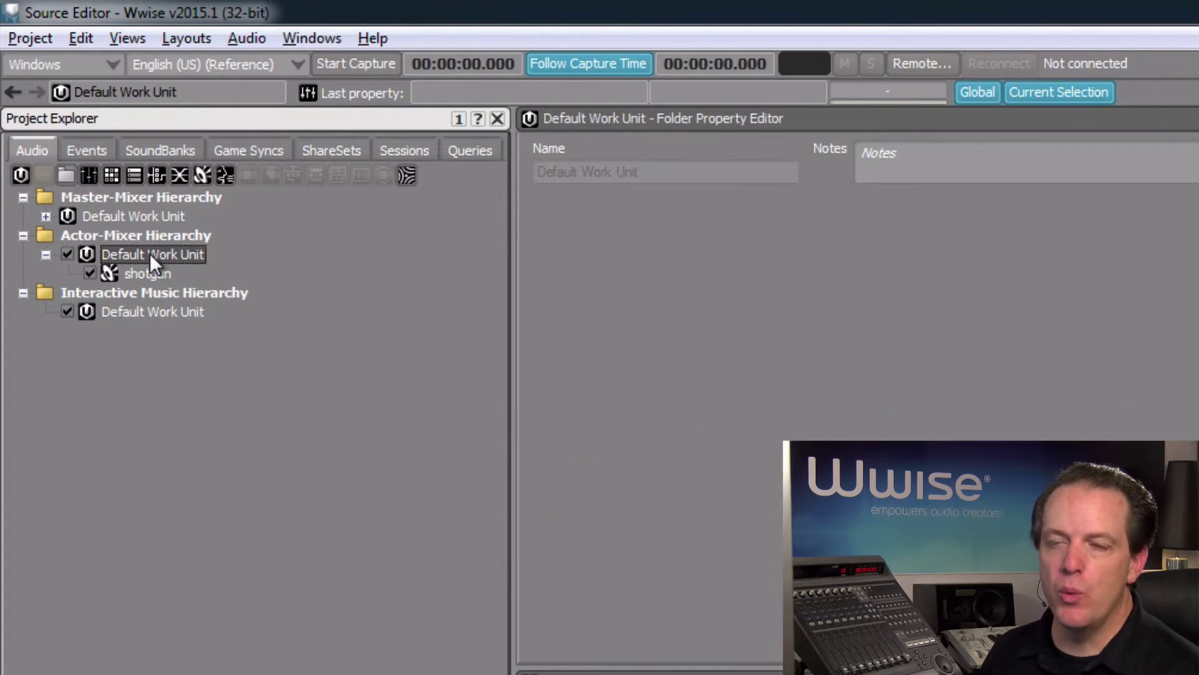
right_click(149, 253)
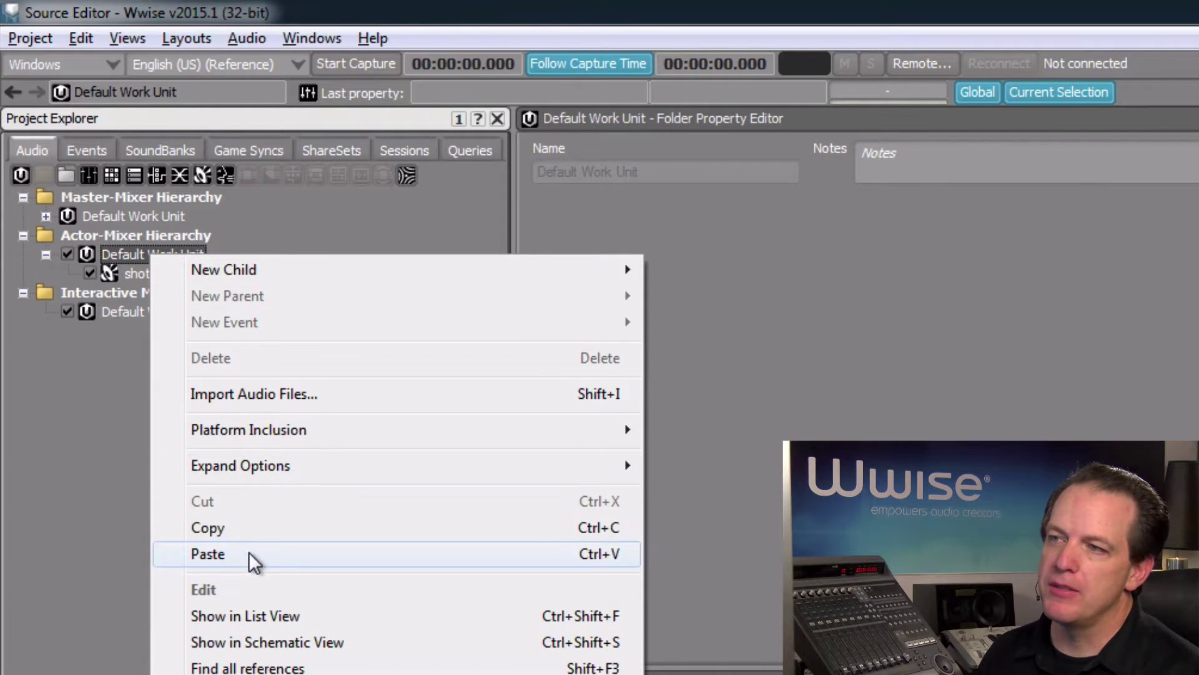
left_click(249, 552)
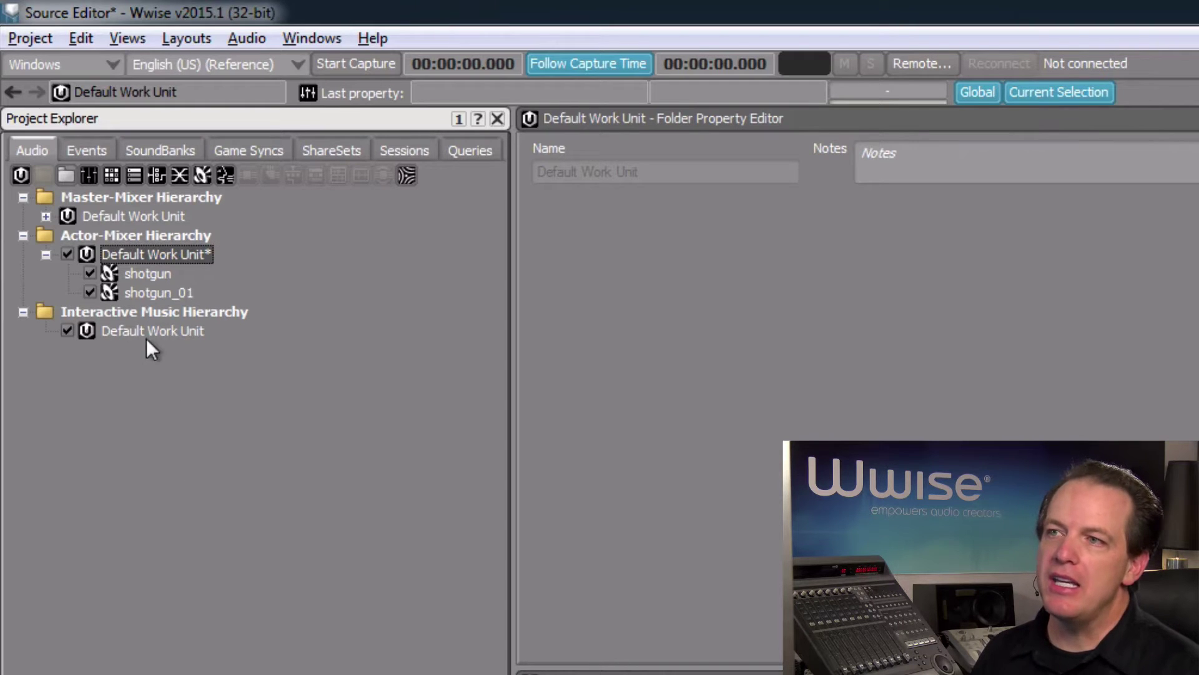
left_click(164, 273)
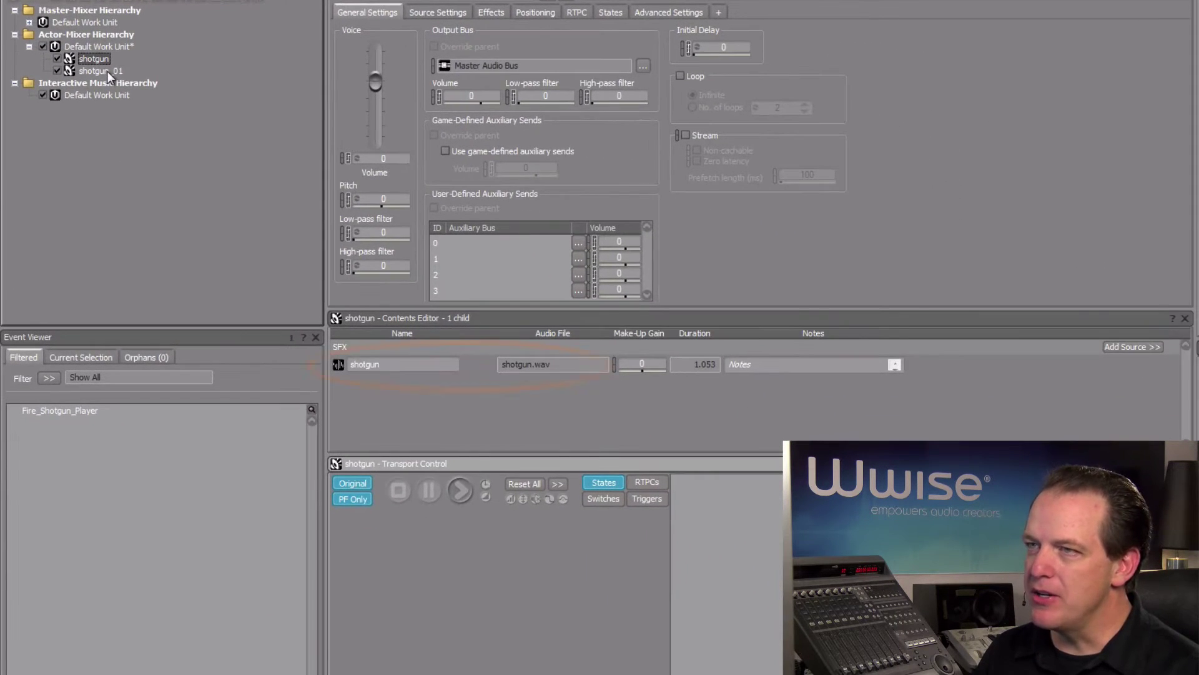
left_click(107, 71)
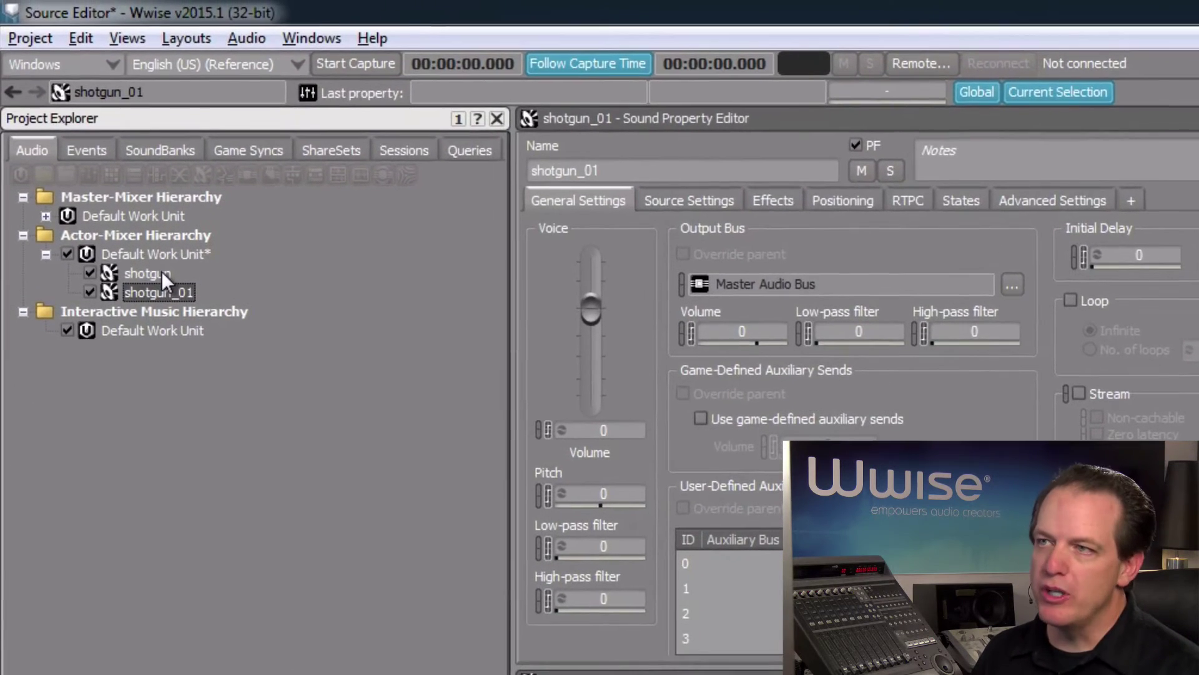
Step: Rename the original shotgun sound to 'Shotgun Pump'
left_click(162, 271)
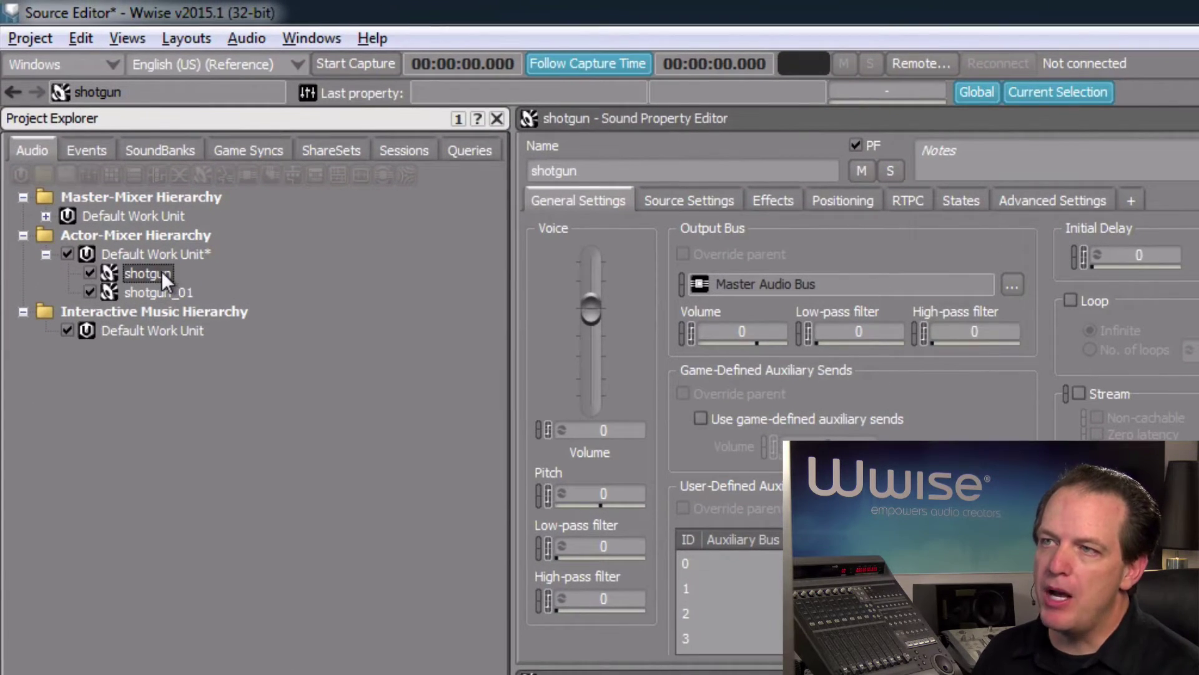
right_click(161, 271)
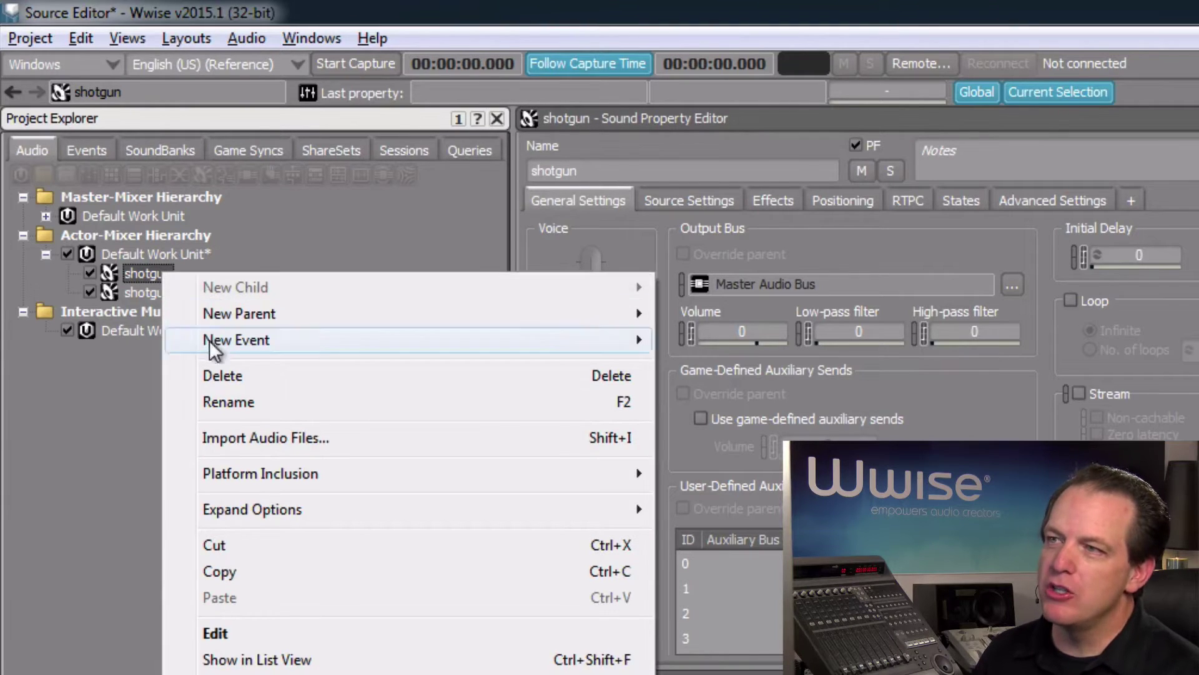
left_click(235, 399)
type("Sh")
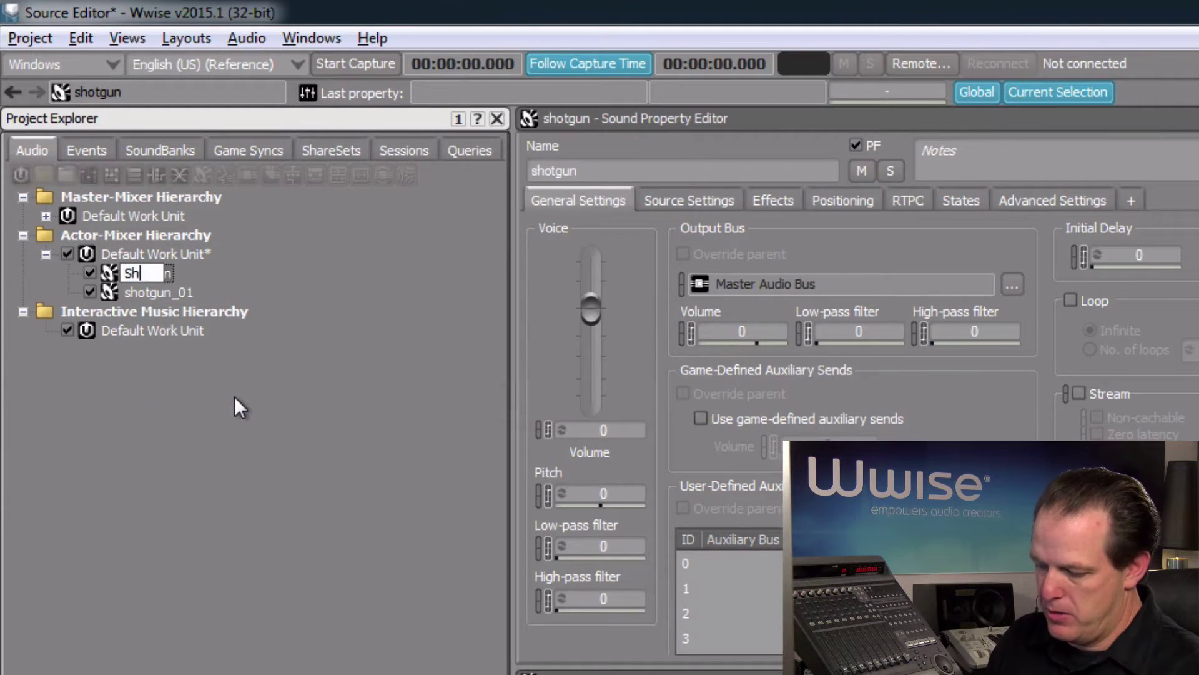
type("otgun Pu")
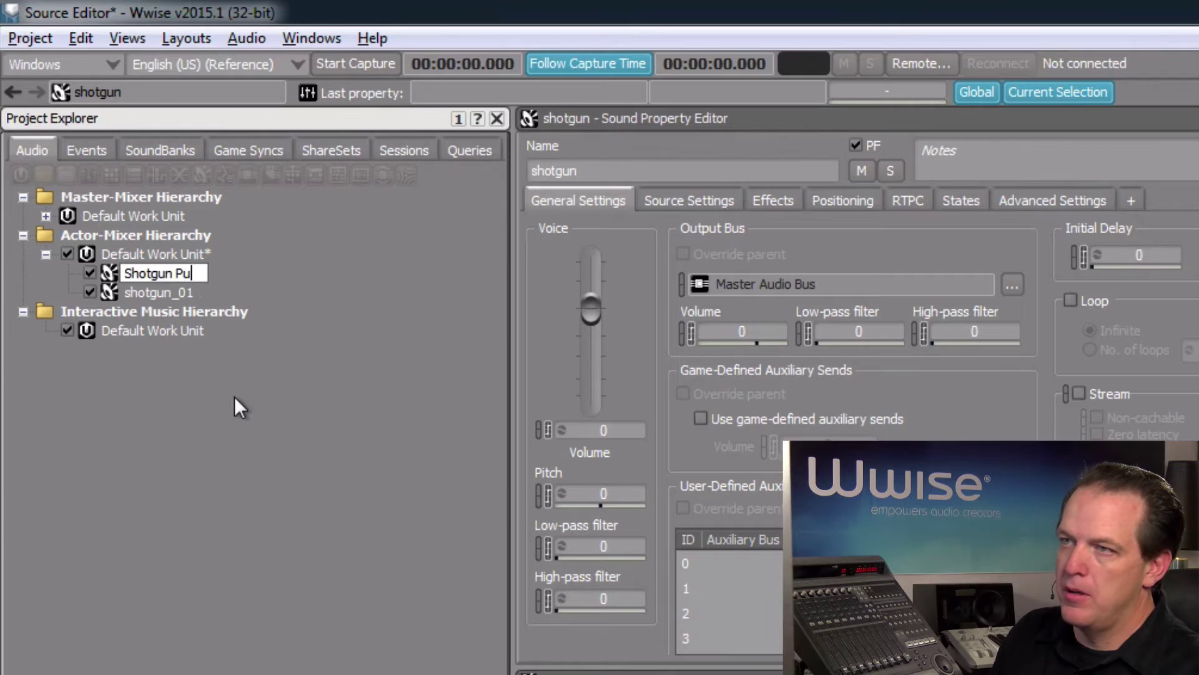
type("mp")
key("Return")
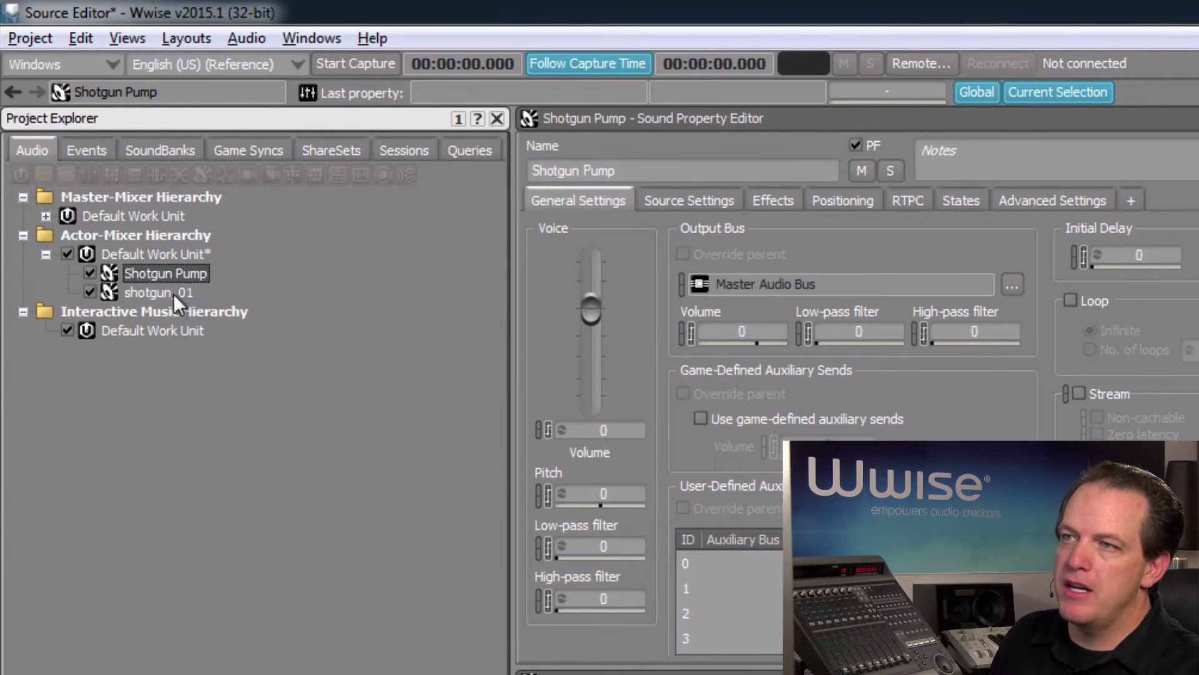
Step: Rename shotgun_01 to 'Shotgun Blast'
left_click(175, 293)
right_click(175, 292)
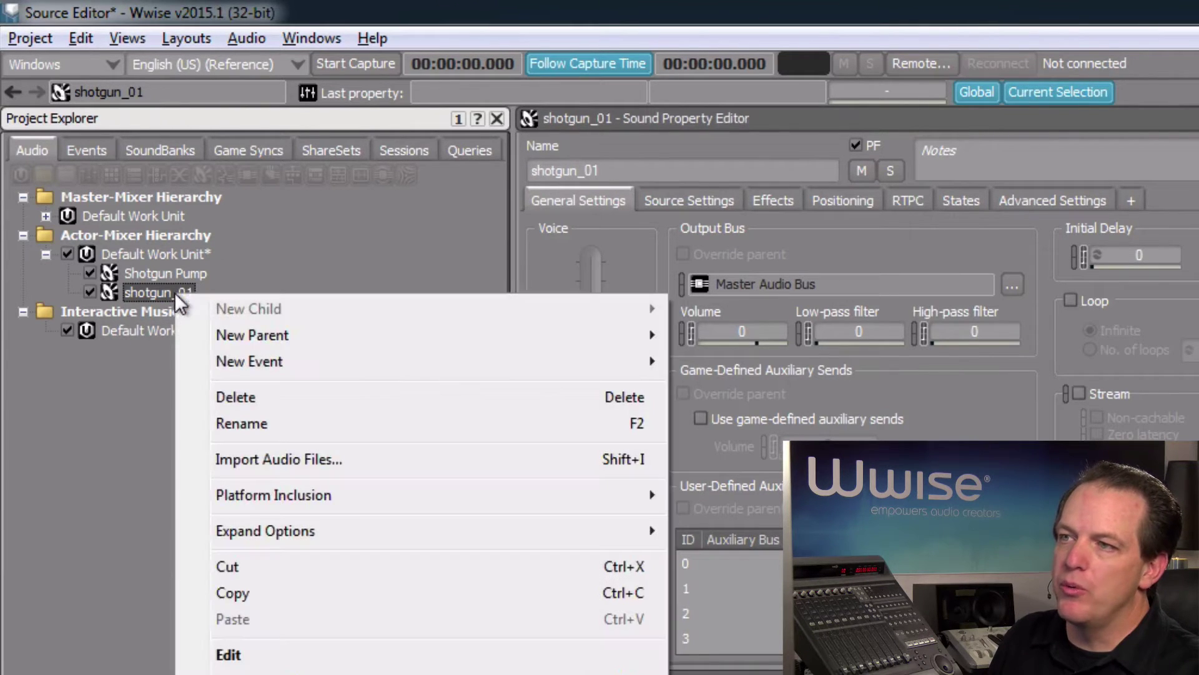
left_click(236, 421)
type("Shotgun")
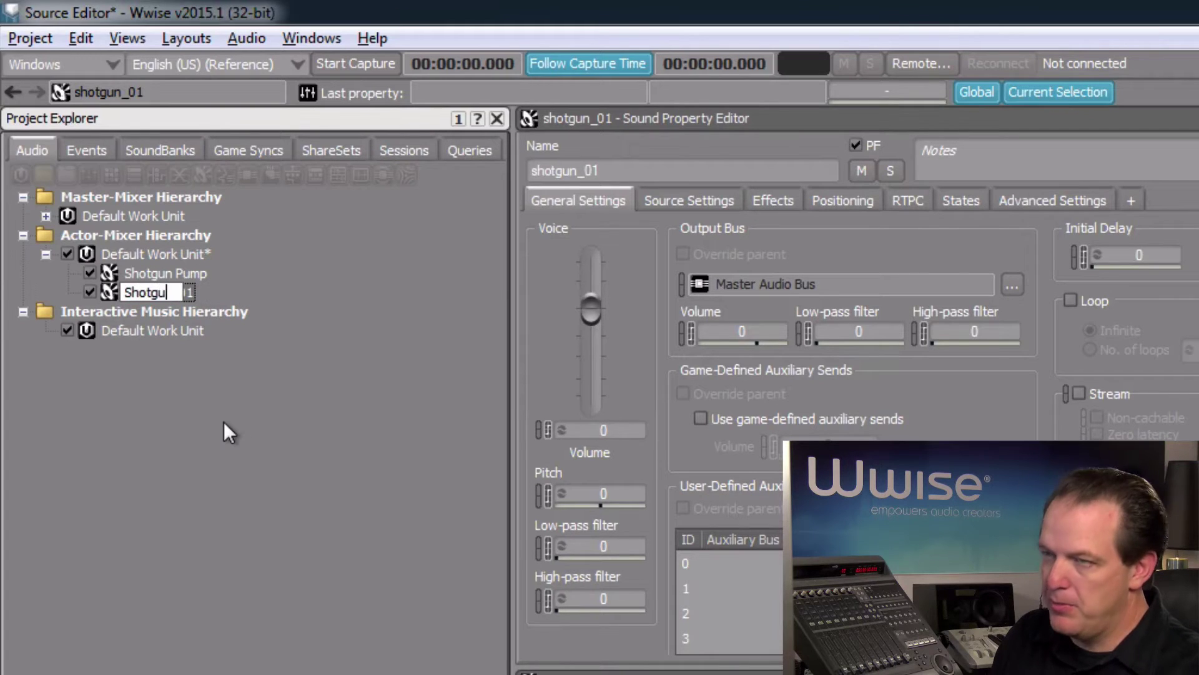
type(" Blast")
key("Return")
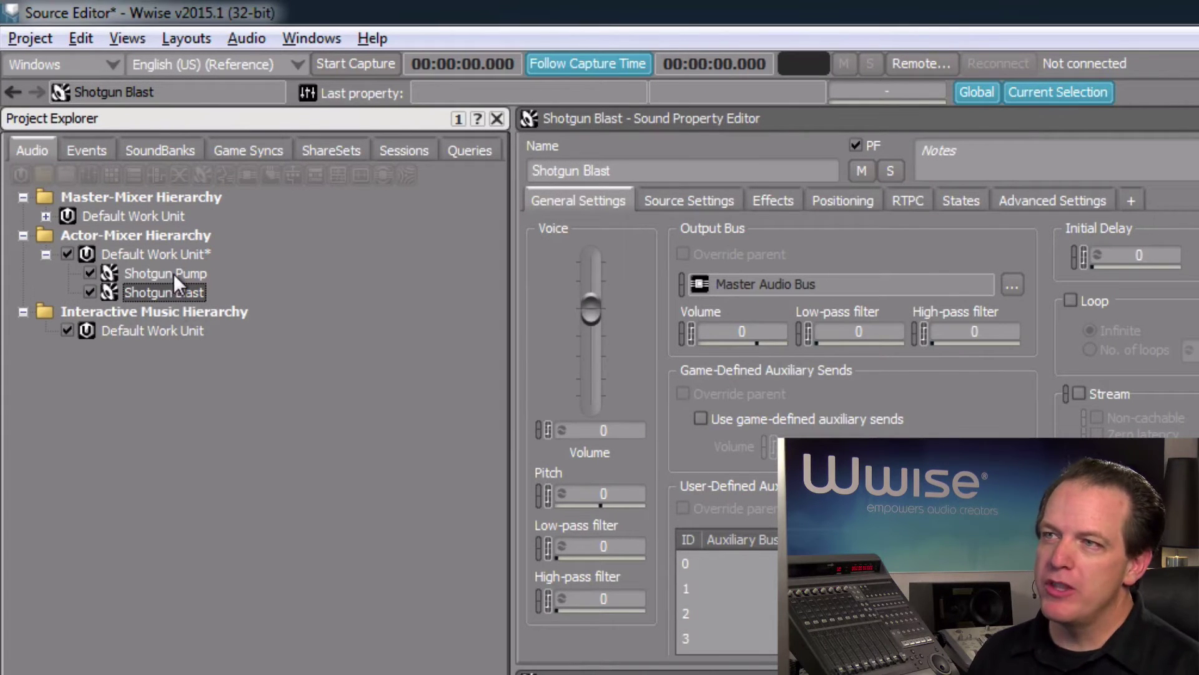
Step: Open Shotgun Pump's shotgun.wav source in the Source Editor and play it in full
left_click(174, 273)
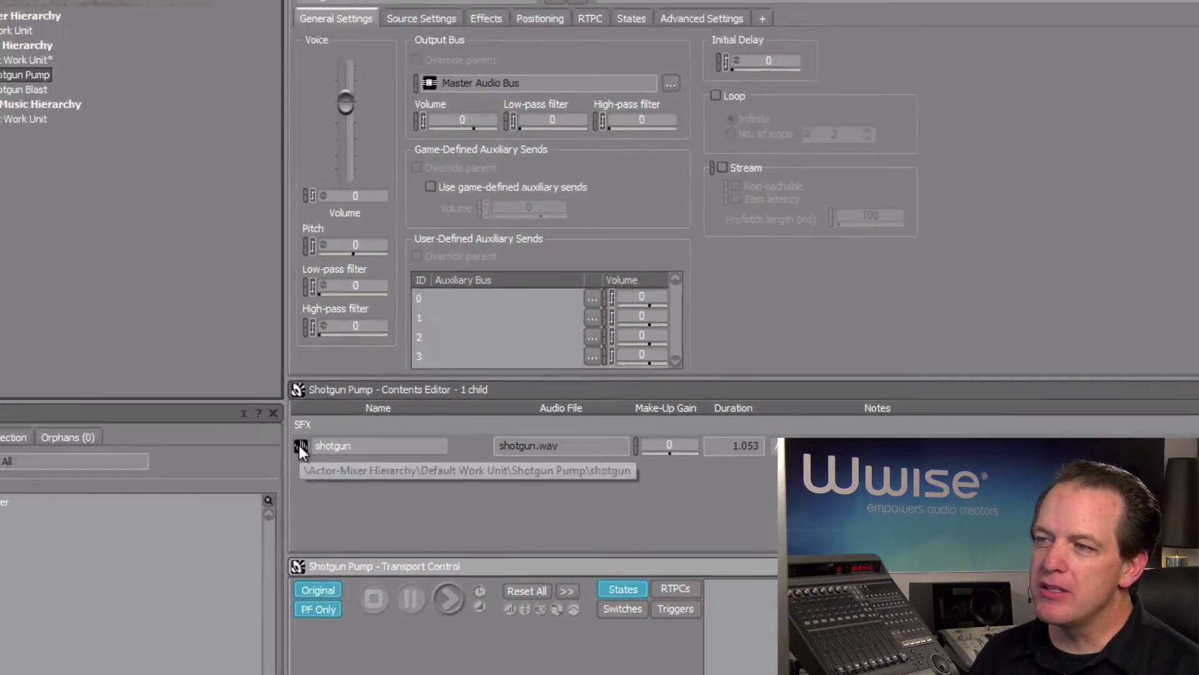
double_click(241, 395)
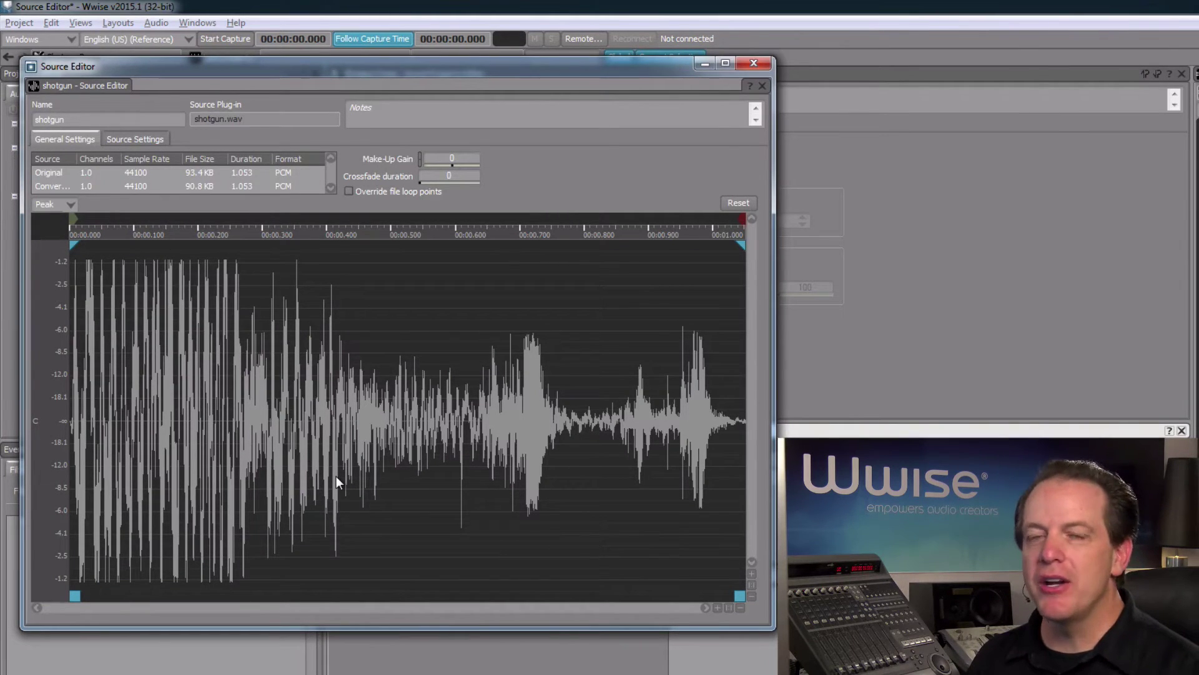
key("space")
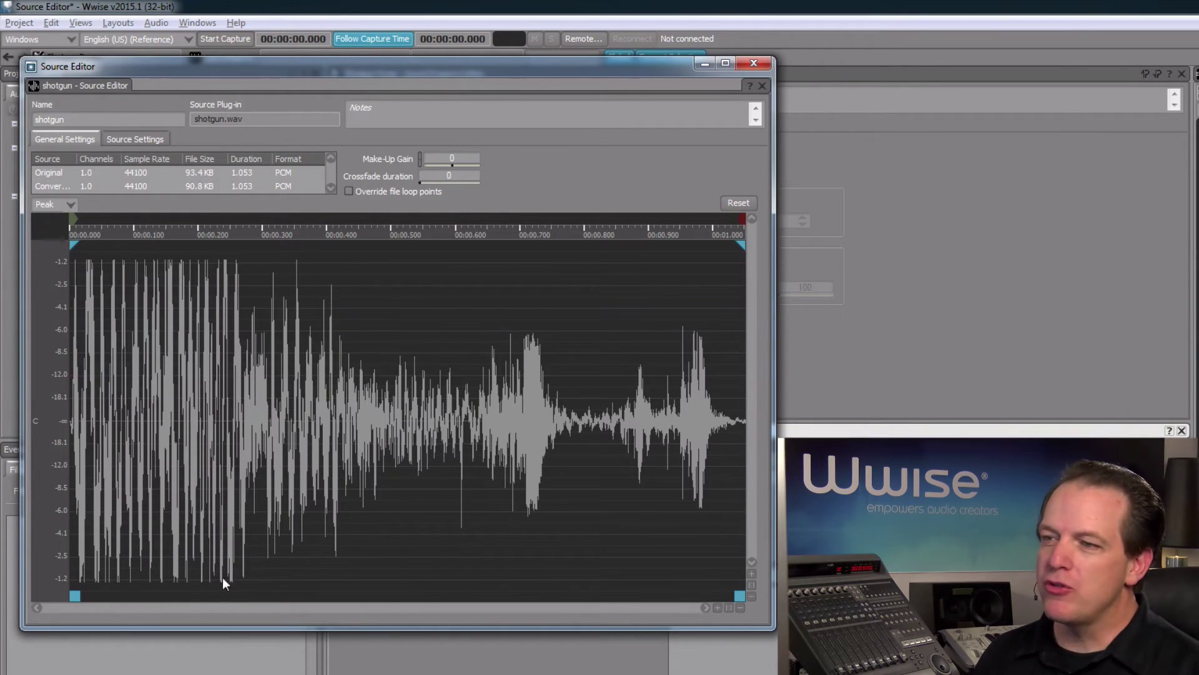
Step: Move Pump's trim start near the end, keeping about 0.18 s, and preview it
mouse_move(75, 594)
left_mouse_down()
mouse_move(501, 594)
mouse_move(513, 576)
left_mouse_up()
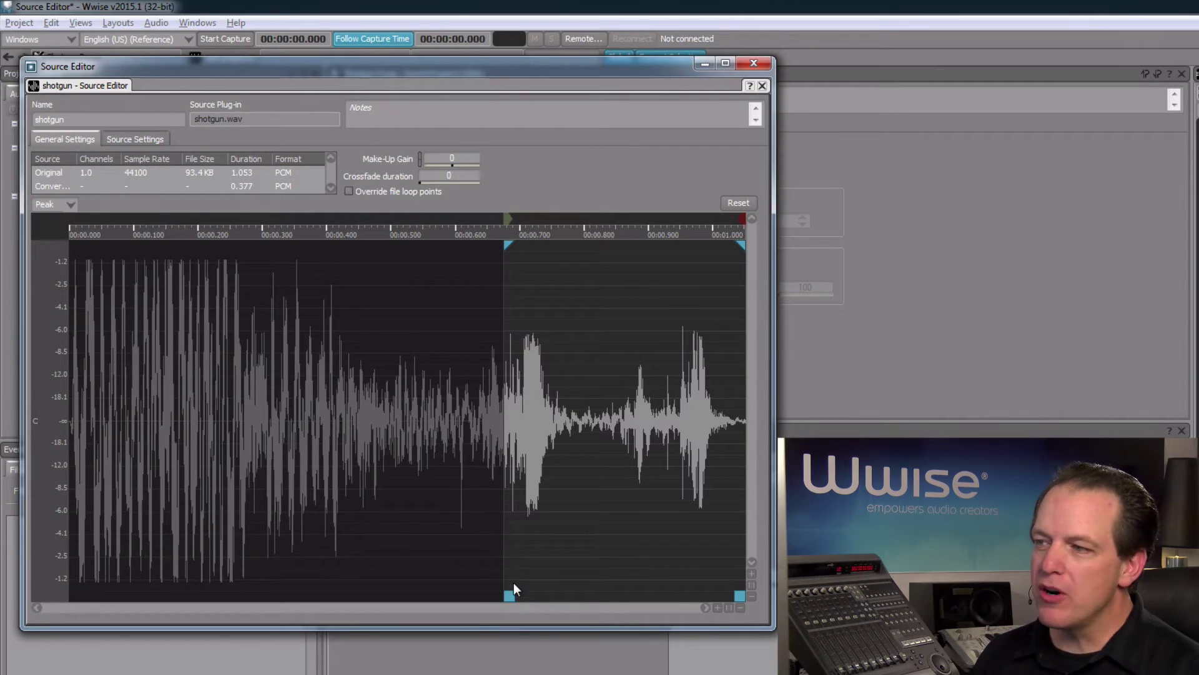
left_click_drag(511, 595, 640, 595)
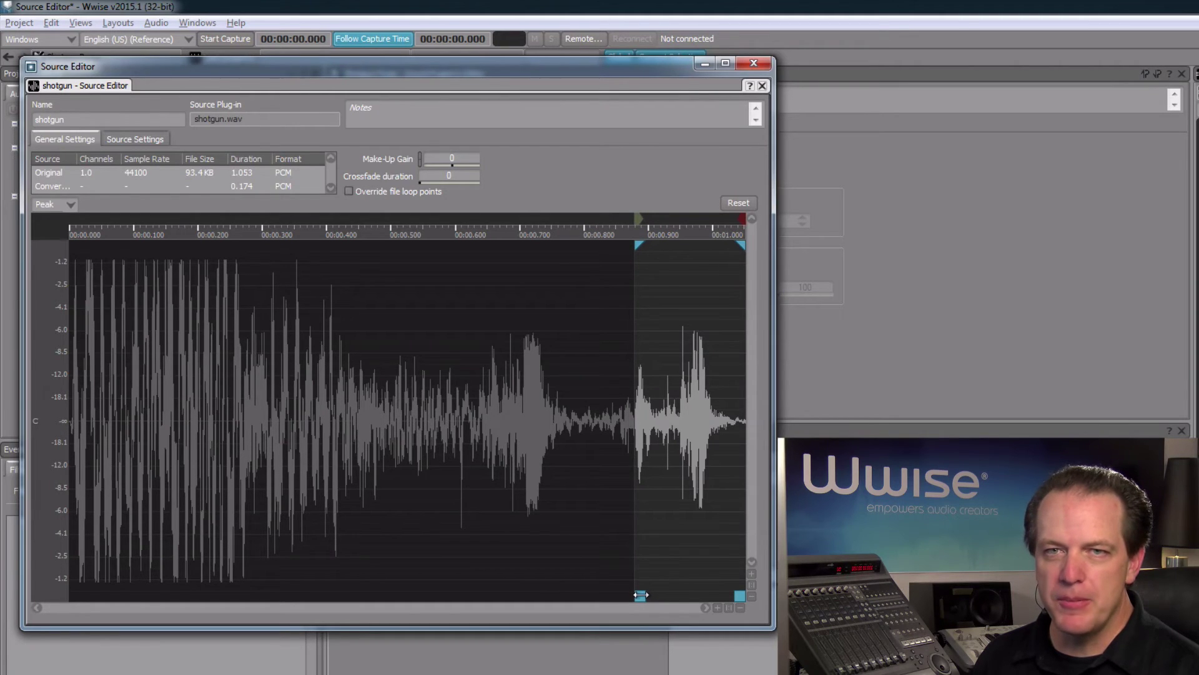
key("space")
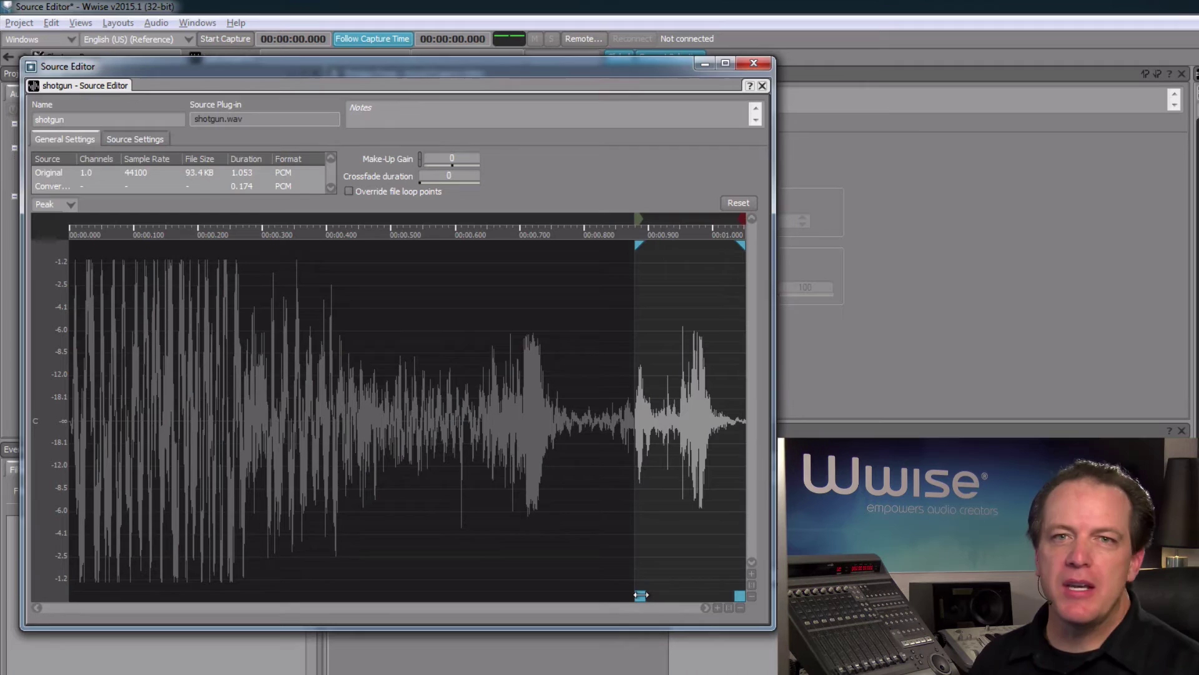
key("space")
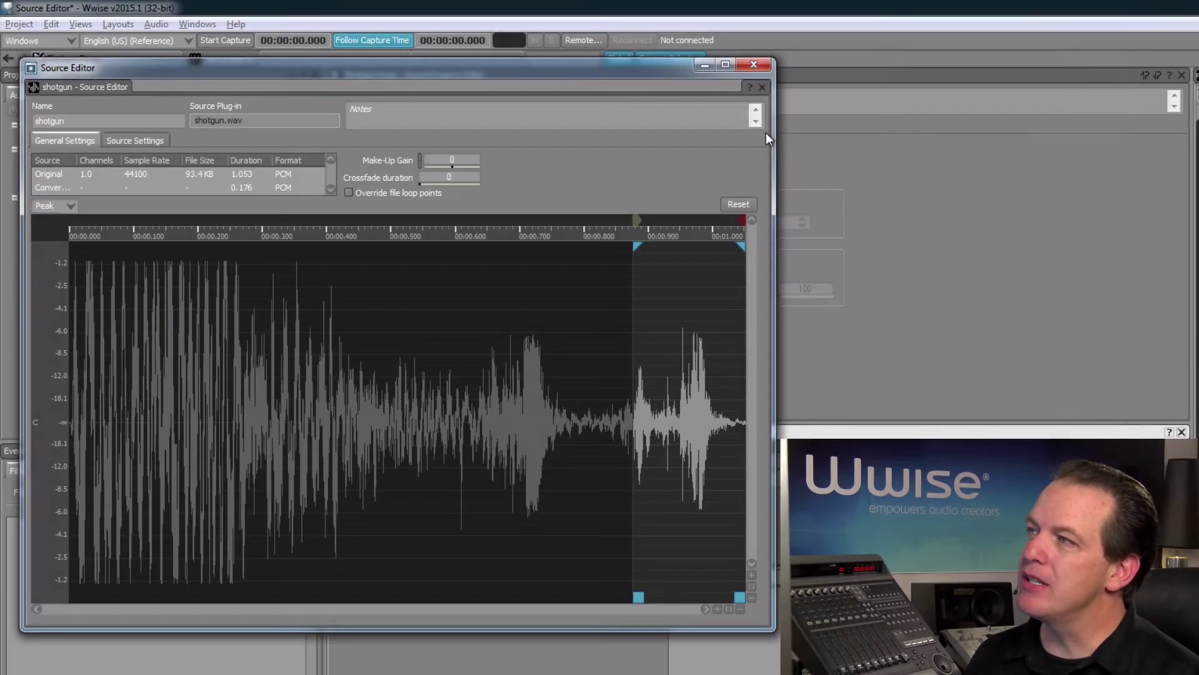
Step: Close Pump's Source Editor and open Shotgun Blast's full-length shotgun.wav, about 1.05 s
left_click(761, 70)
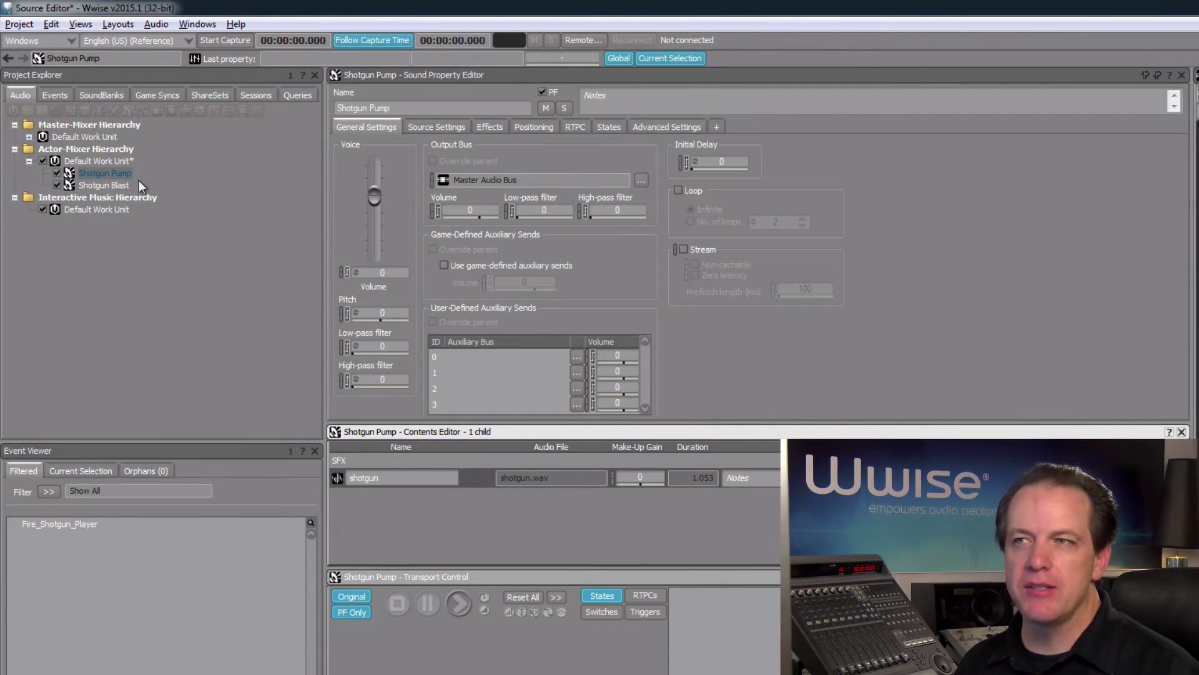
left_click(115, 186)
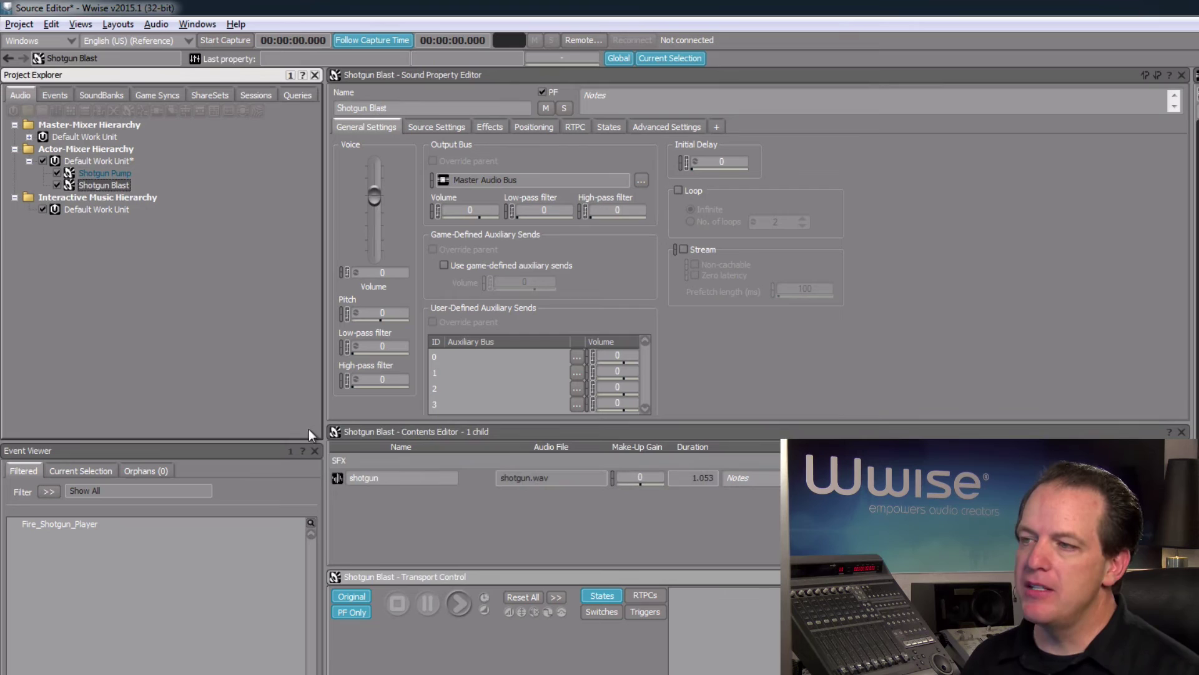
double_click(337, 479)
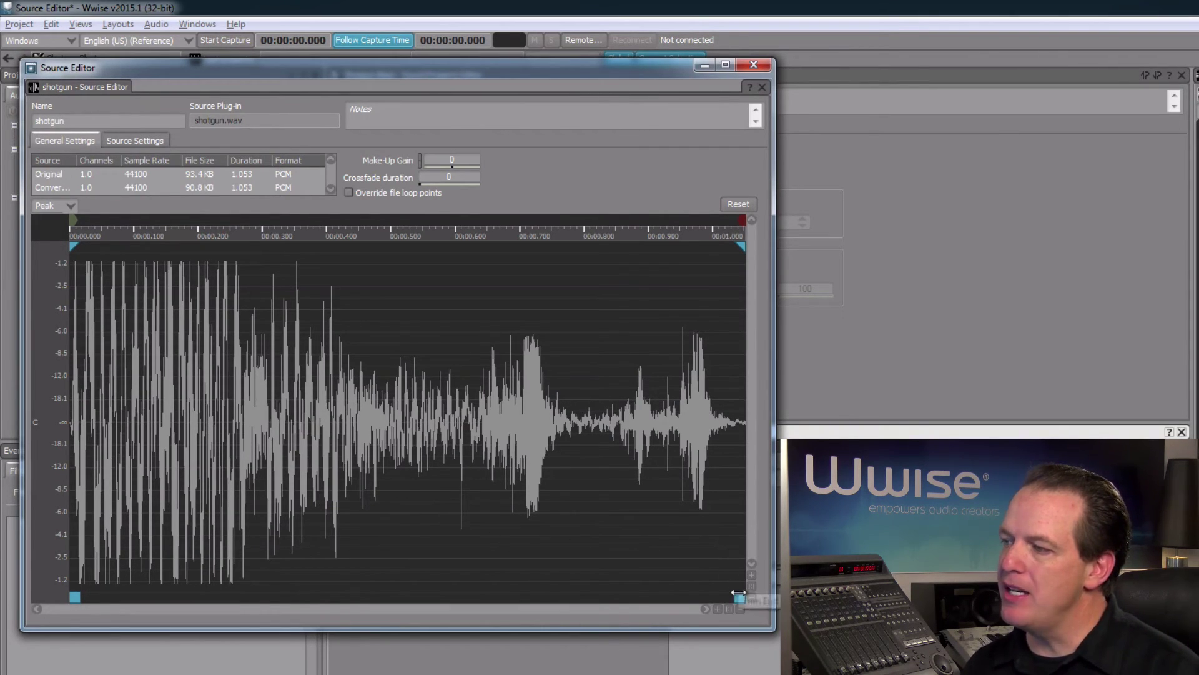
Step: Pull Blast's trim end in to about 0.57 s and preview the shortened blast
left_click_drag(738, 597, 445, 597)
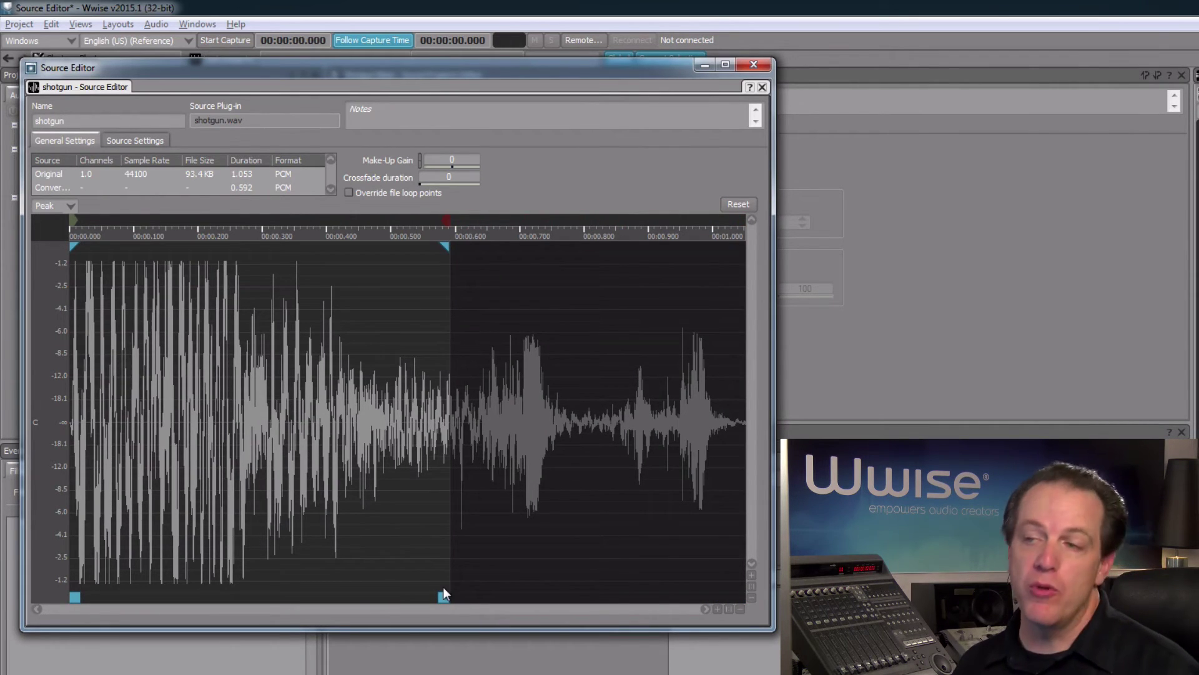
key("space")
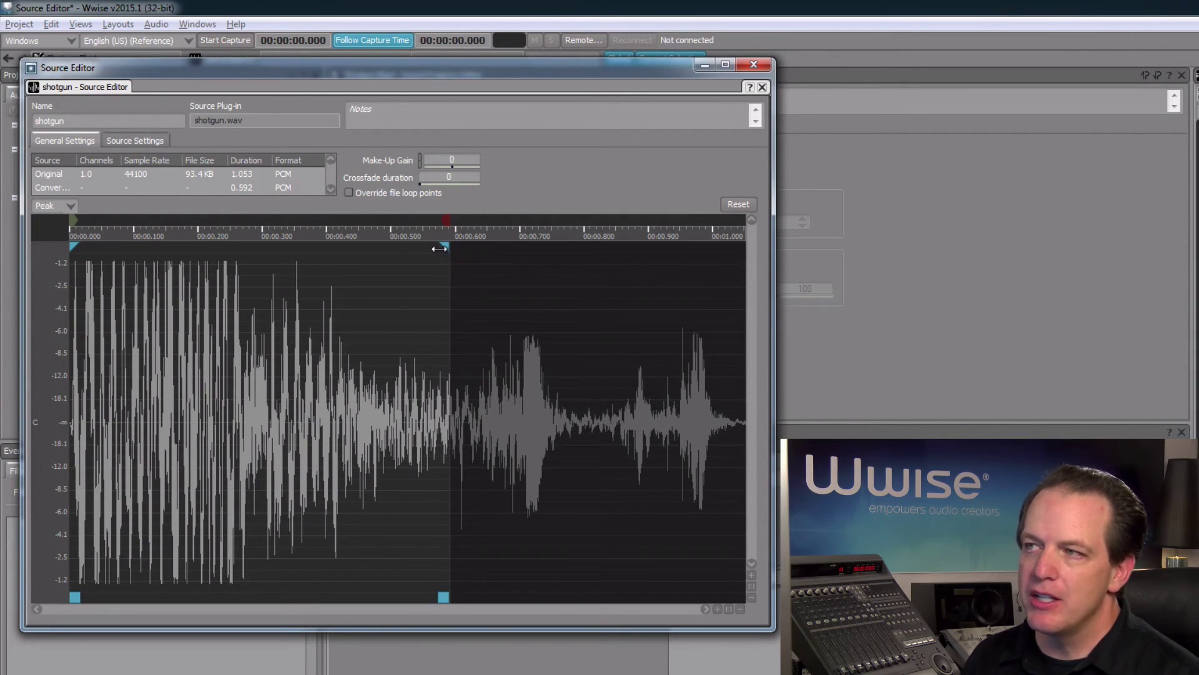
Step: Start Blast's fade-out at about 0.15 s and preview the faded sound
left_click_drag(439, 249, 161, 273)
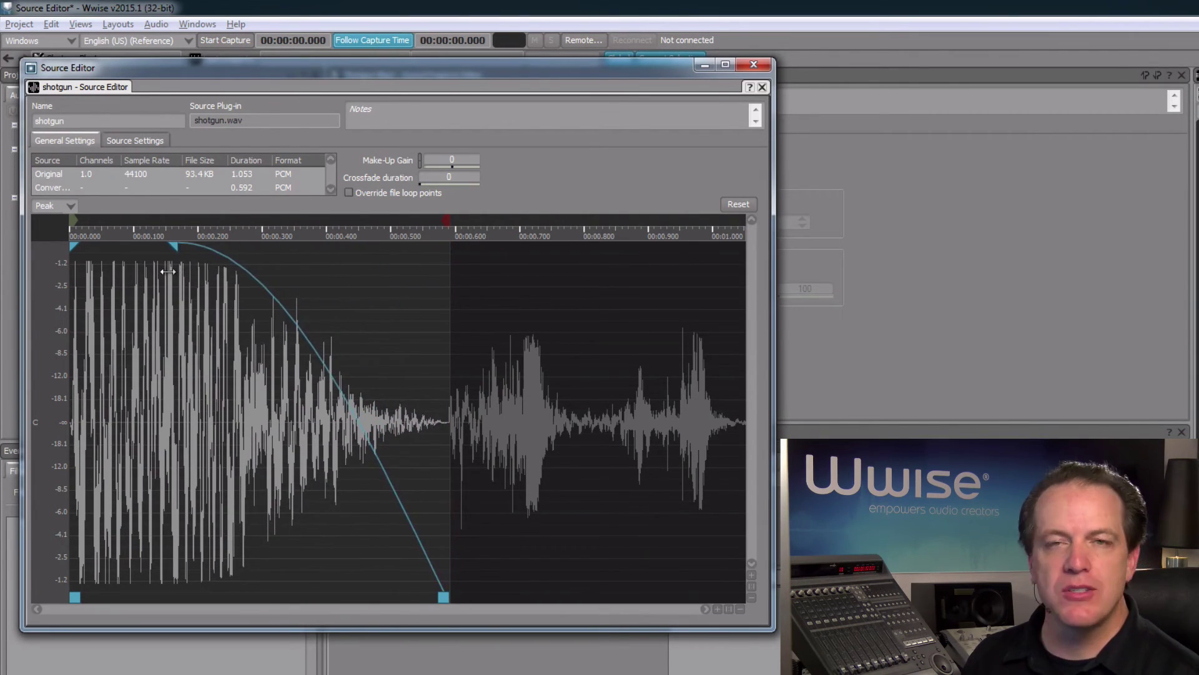
key("space")
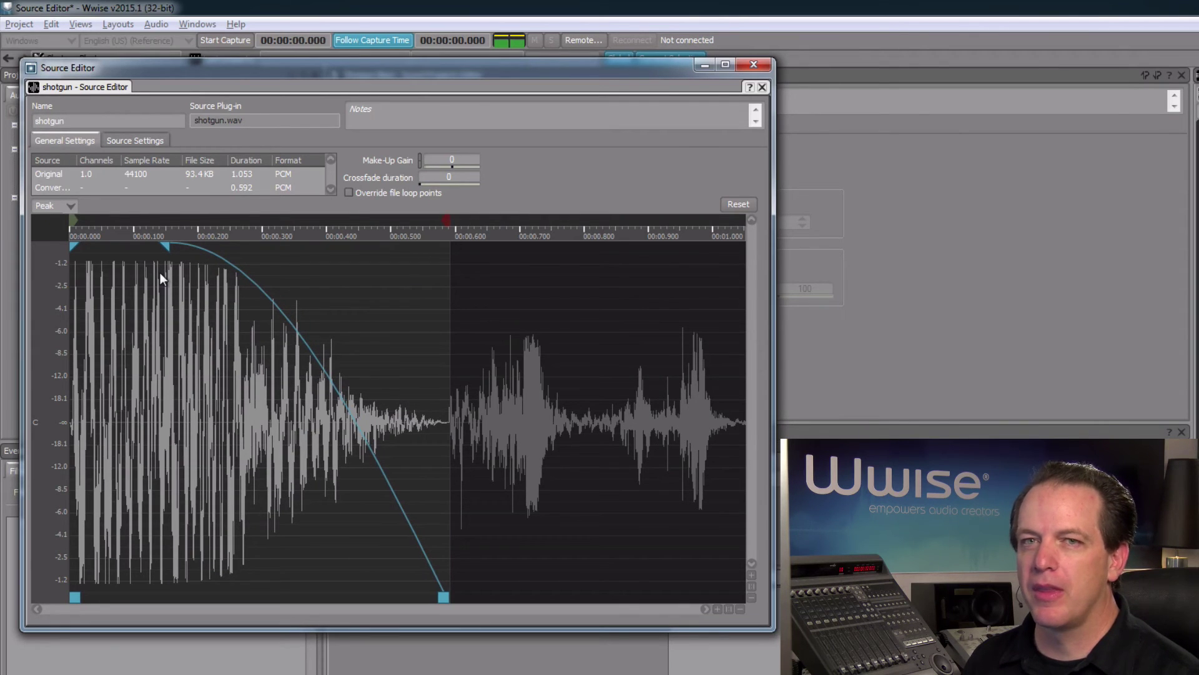